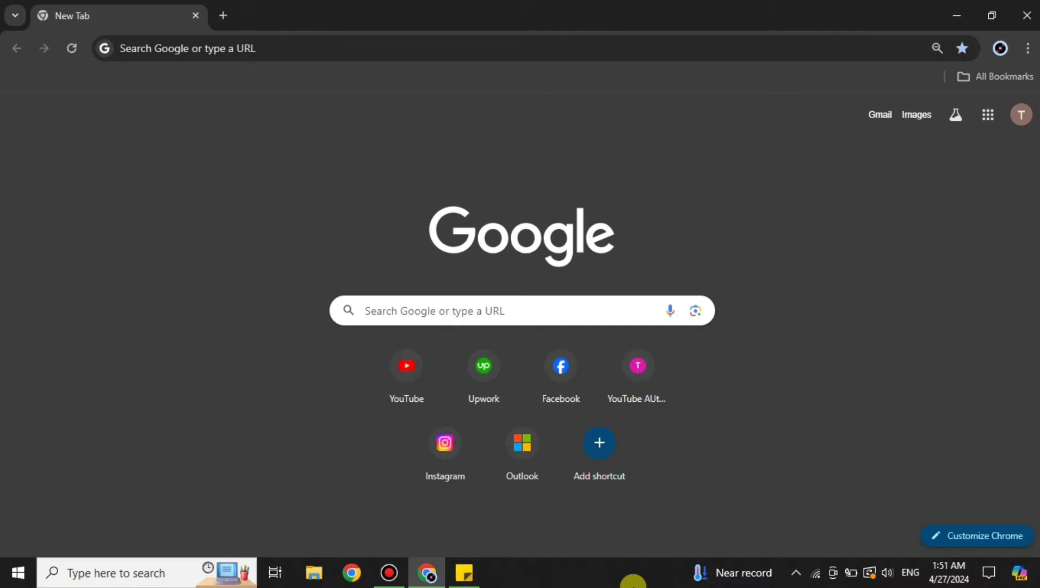
click(482, 47)
text(https://www.topazlabs.com/)
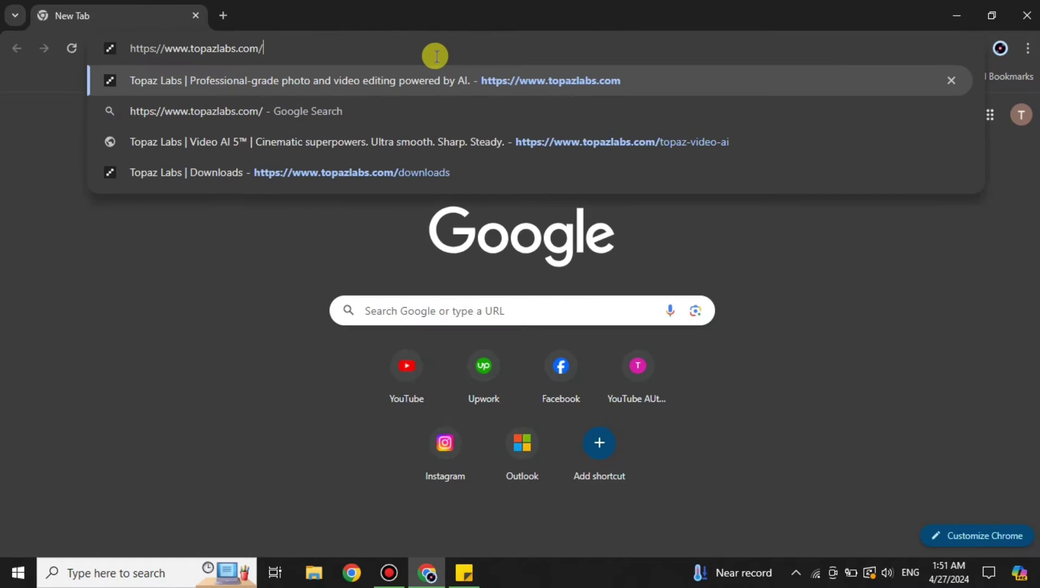
key(Return)
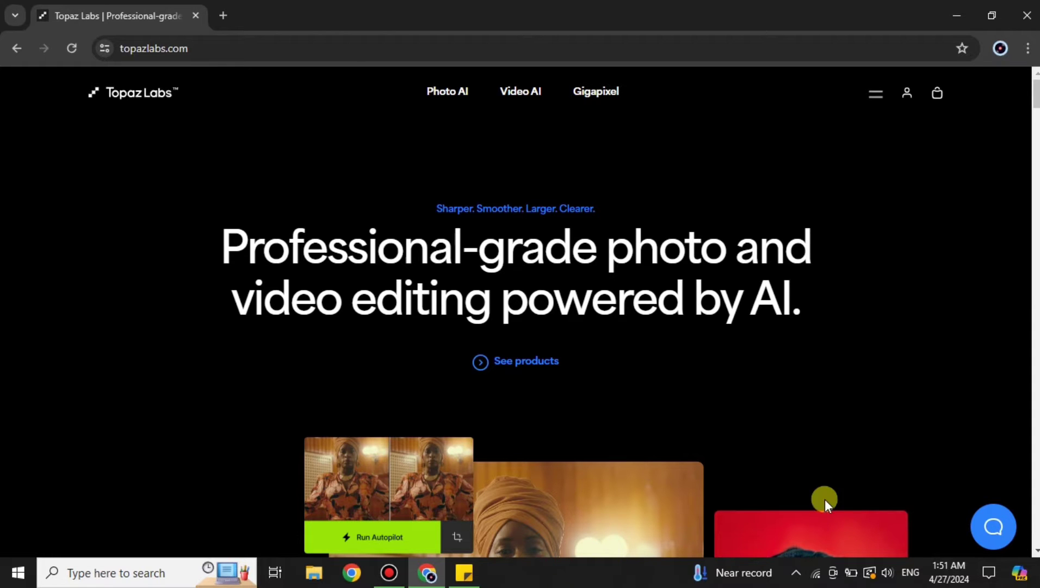
scroll(822, 481, down, 4)
scroll(521, 370, down, 5)
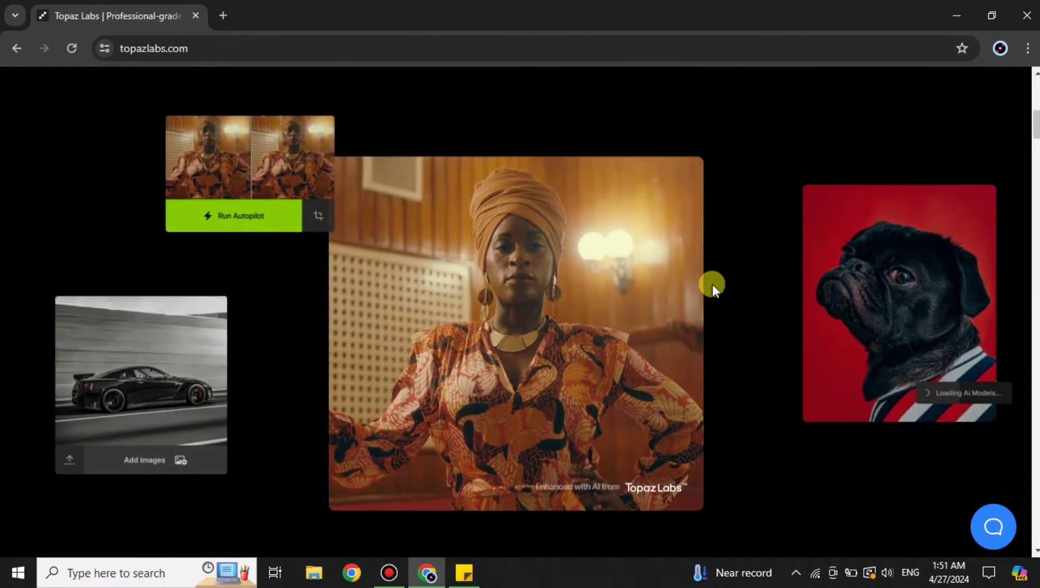
scroll(566, 349, down, 15)
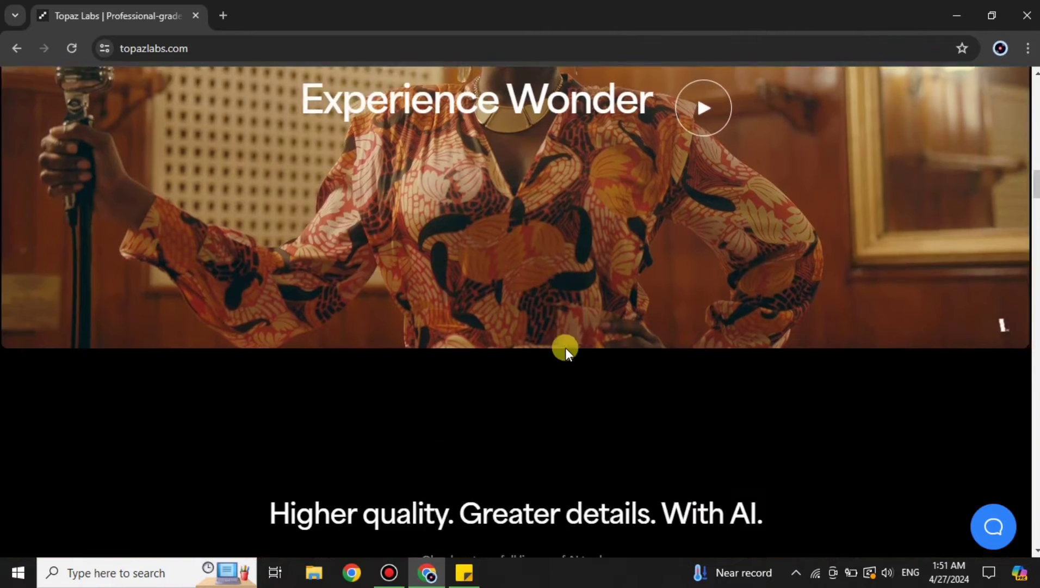
scroll(565, 352, up, 4)
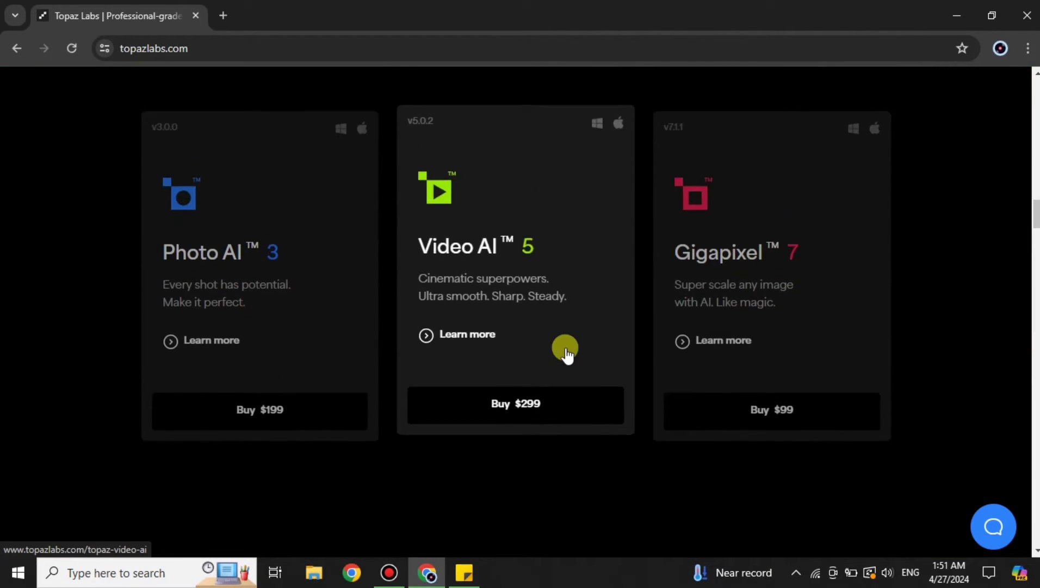
scroll(541, 334, down, 1)
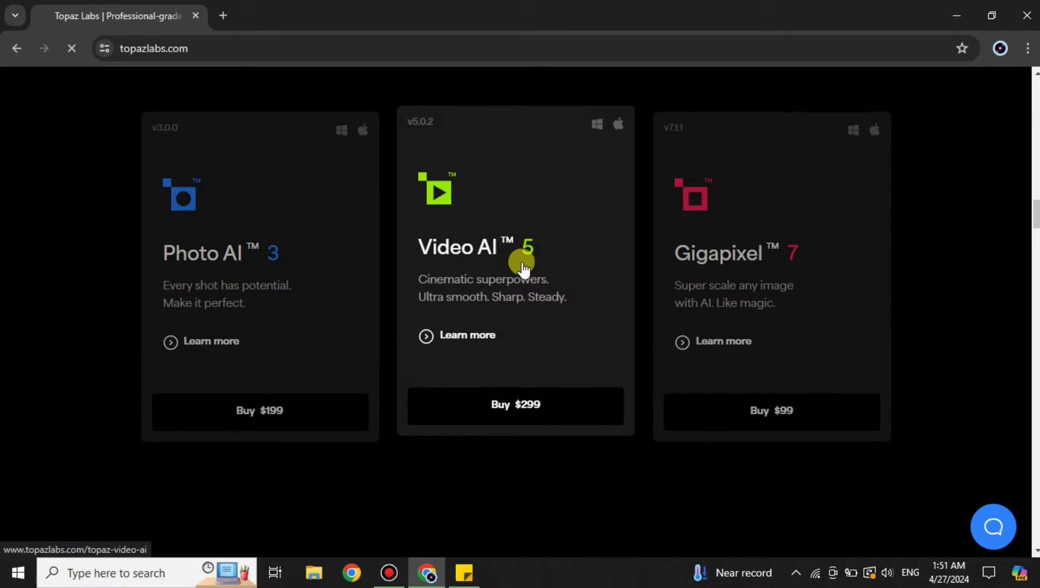
Open the Video AI 5 product page and look over it
click(522, 267)
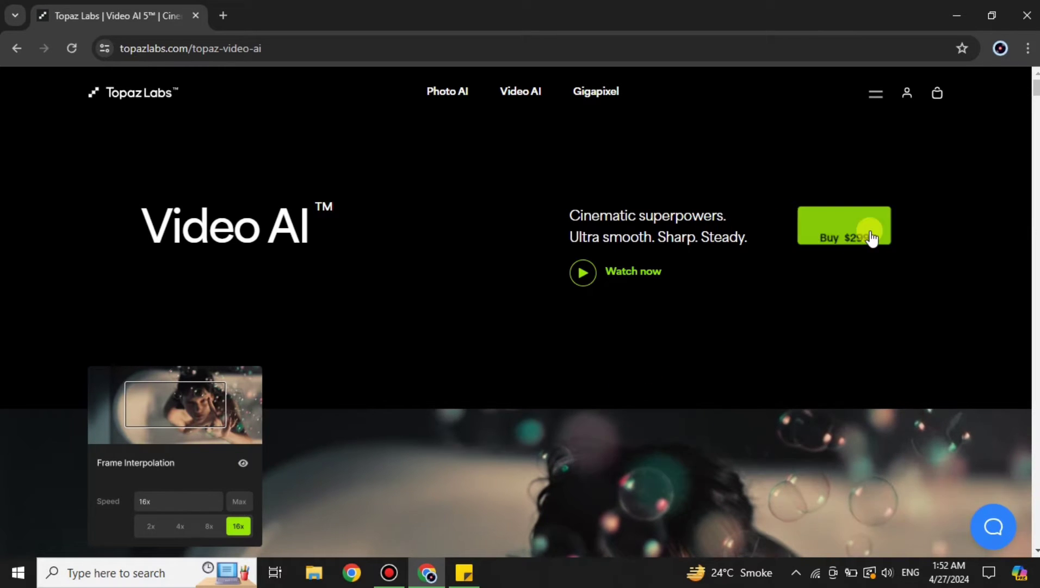
scroll(698, 368, down, 5)
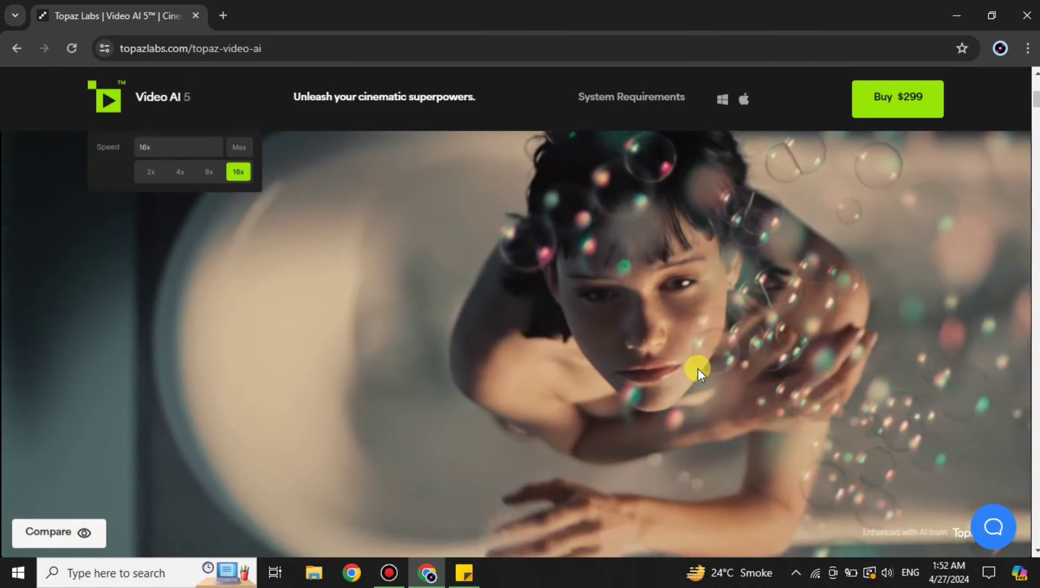
scroll(698, 369, up, 5)
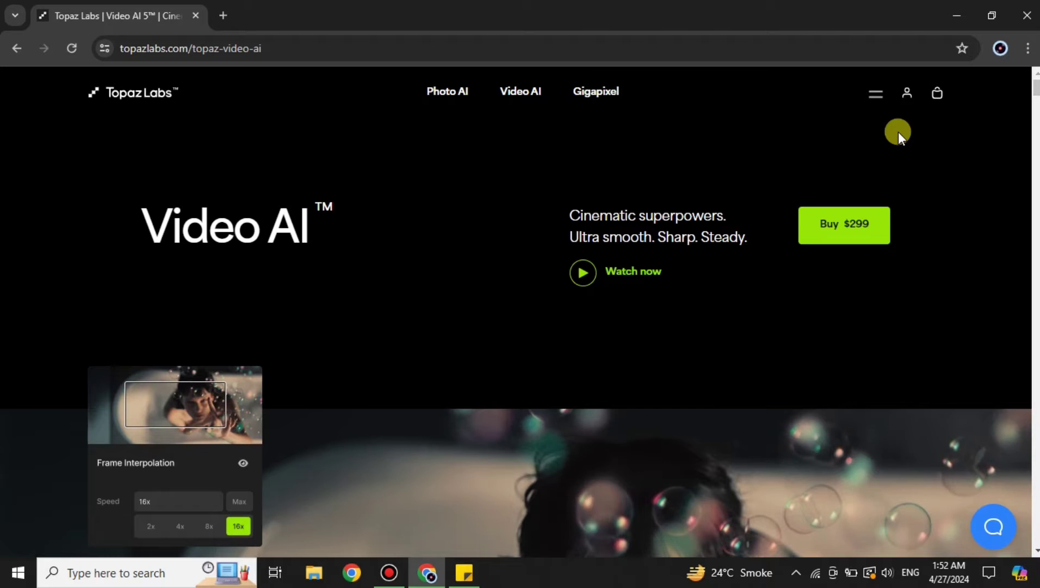
Go to the Downloads page through the site's main menu to start the Video AI 5 Windows download
click(881, 101)
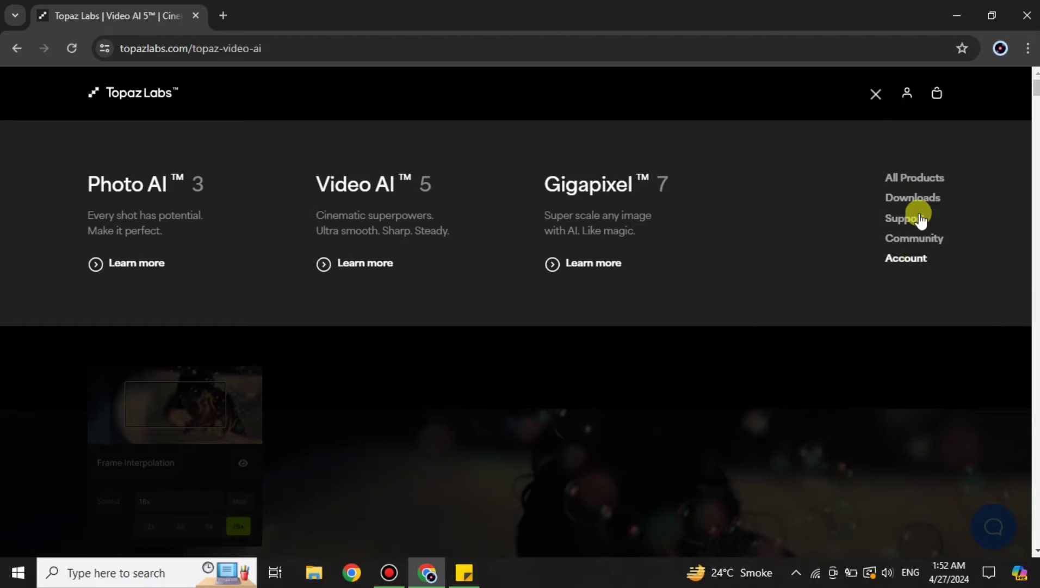
click(906, 202)
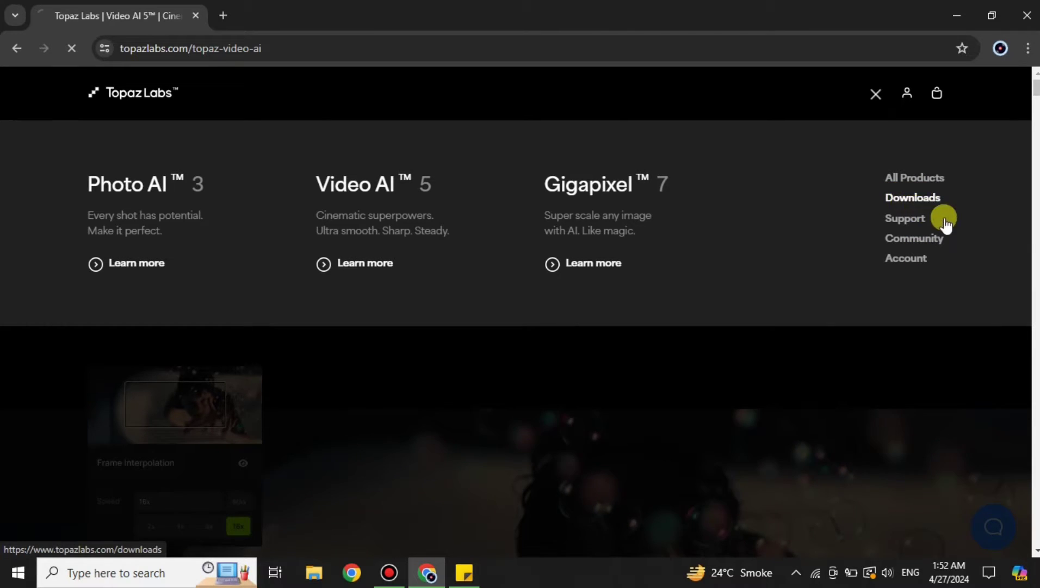
scroll(1015, 235, down, 3)
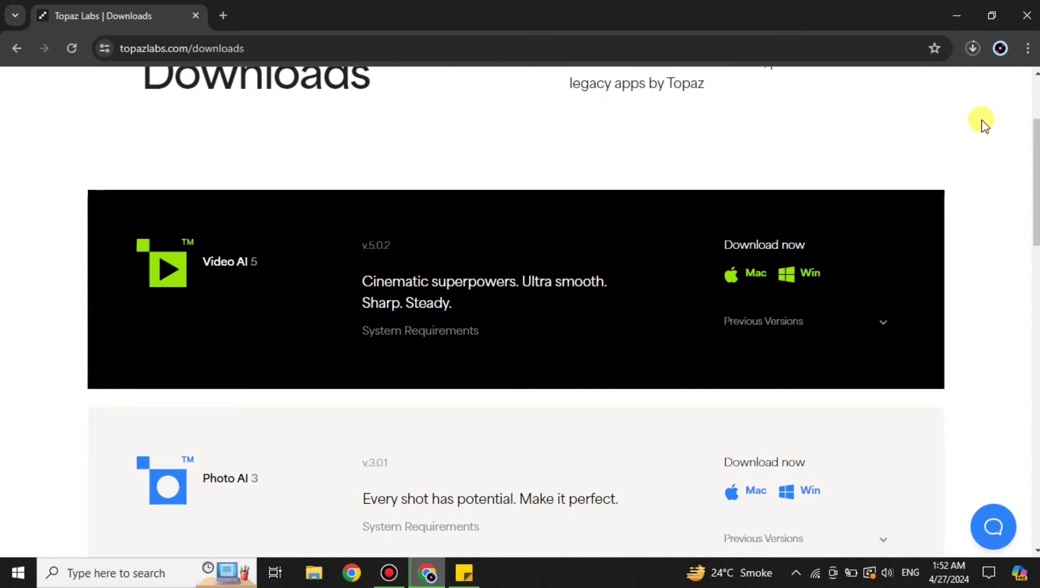
Check the TopazVideoAI-5.0.2 installer's progress in Chrome's download panel, then close the panel
click(973, 49)
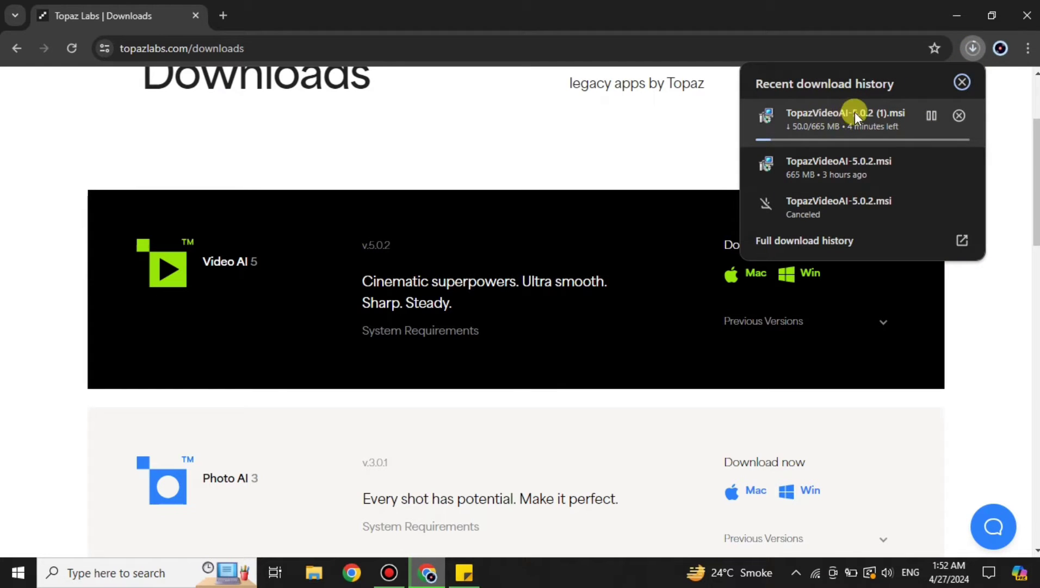
click(963, 81)
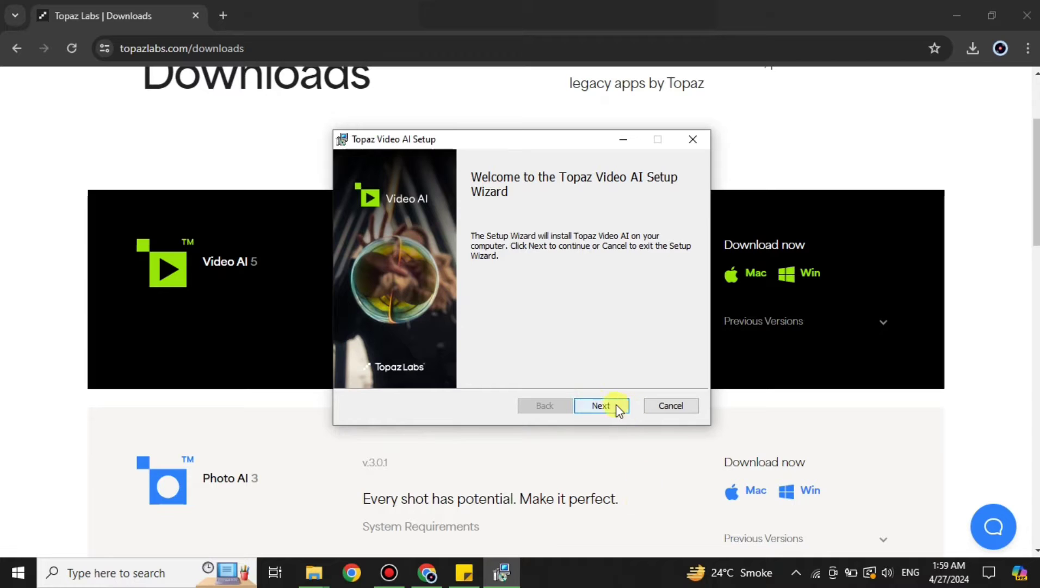
Move past the welcome screen, scroll through the license text and accept the agreement terms
click(601, 406)
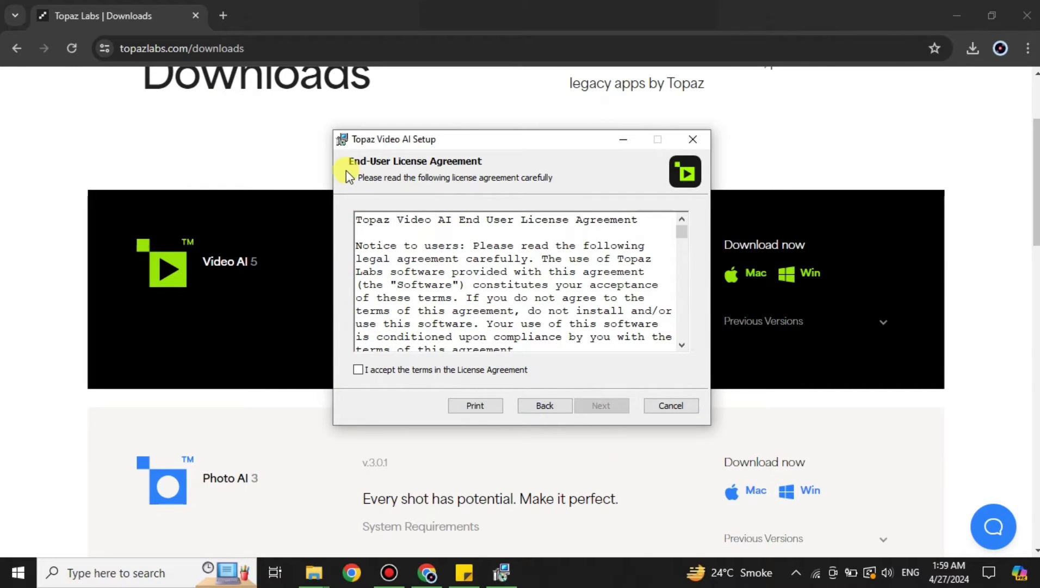
scroll(462, 278, down, 10)
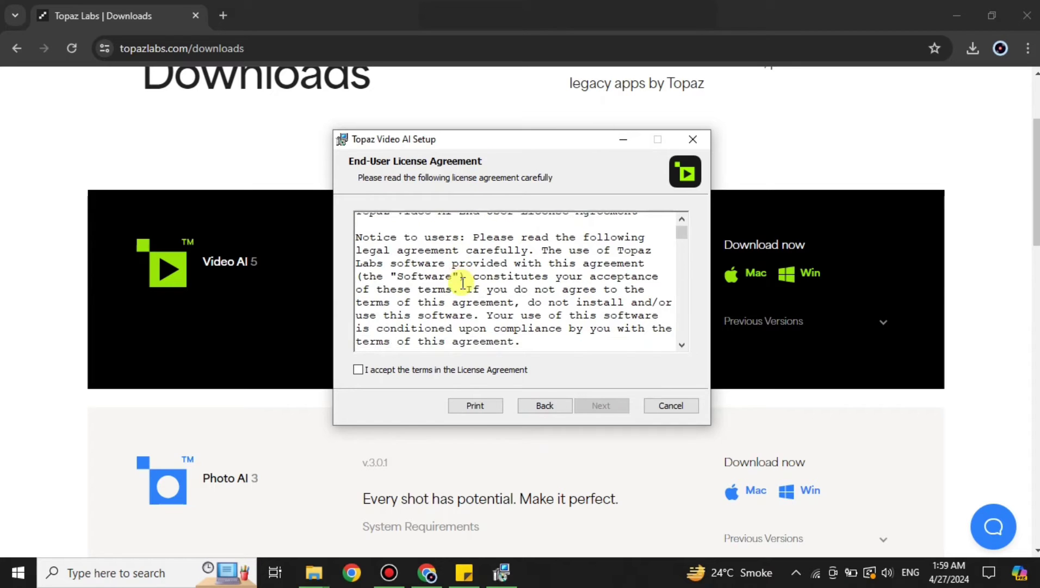
scroll(533, 260, down, 12)
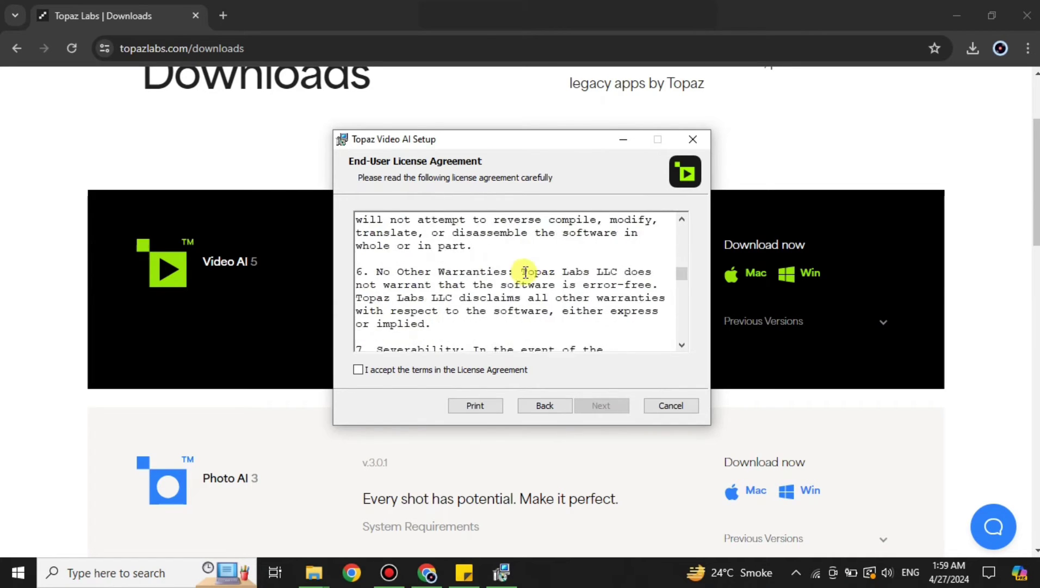
scroll(510, 324, down, 3)
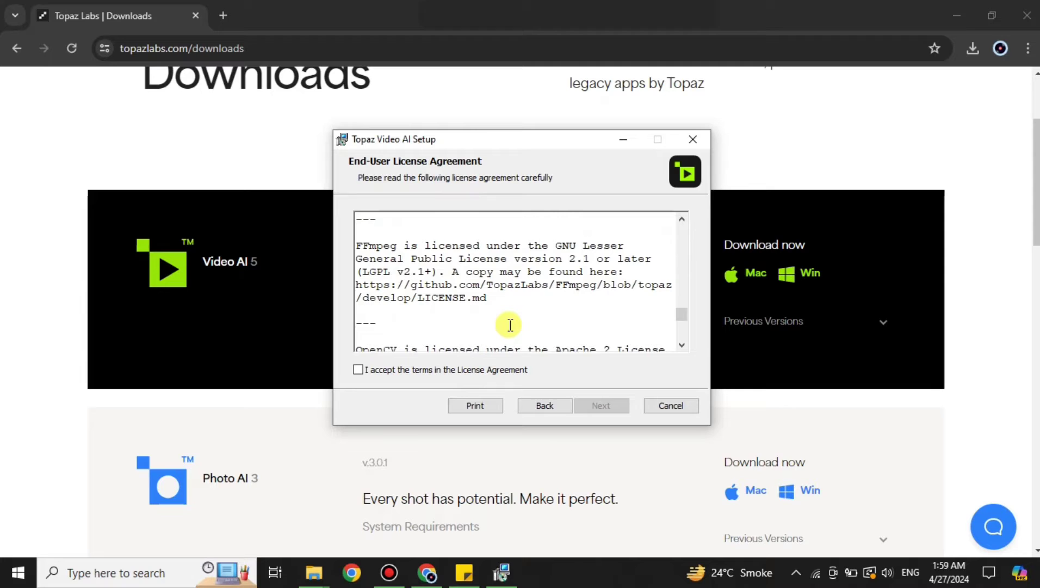
scroll(510, 325, down, 4)
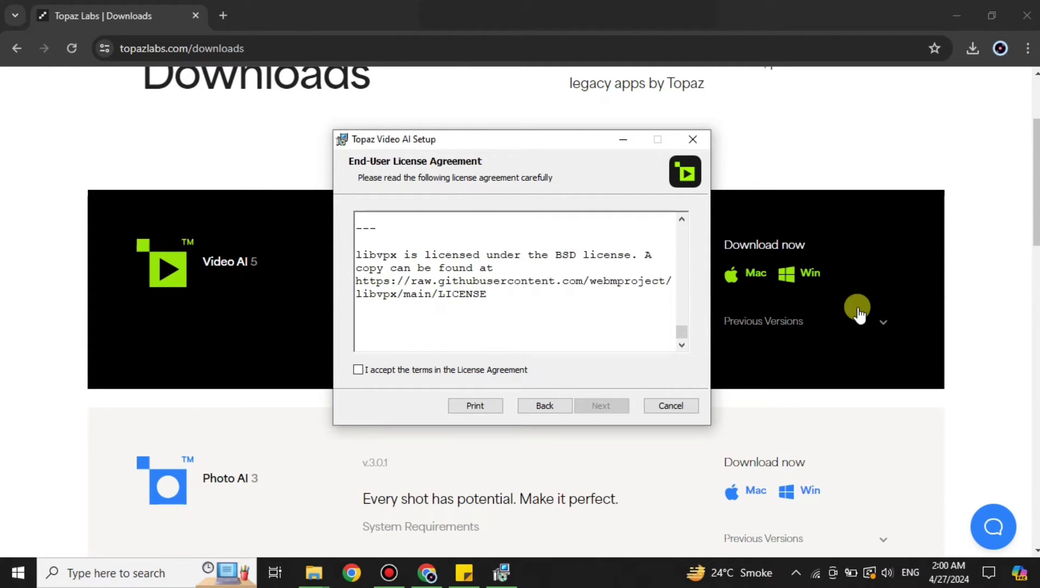
click(358, 370)
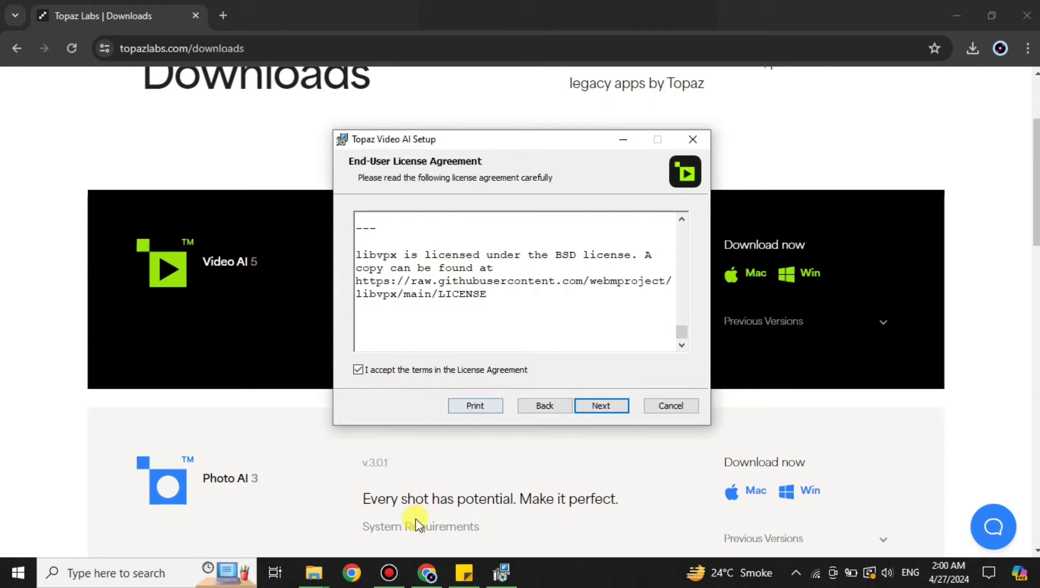
Change the install location to the Local Disk (D:) drive
click(600, 407)
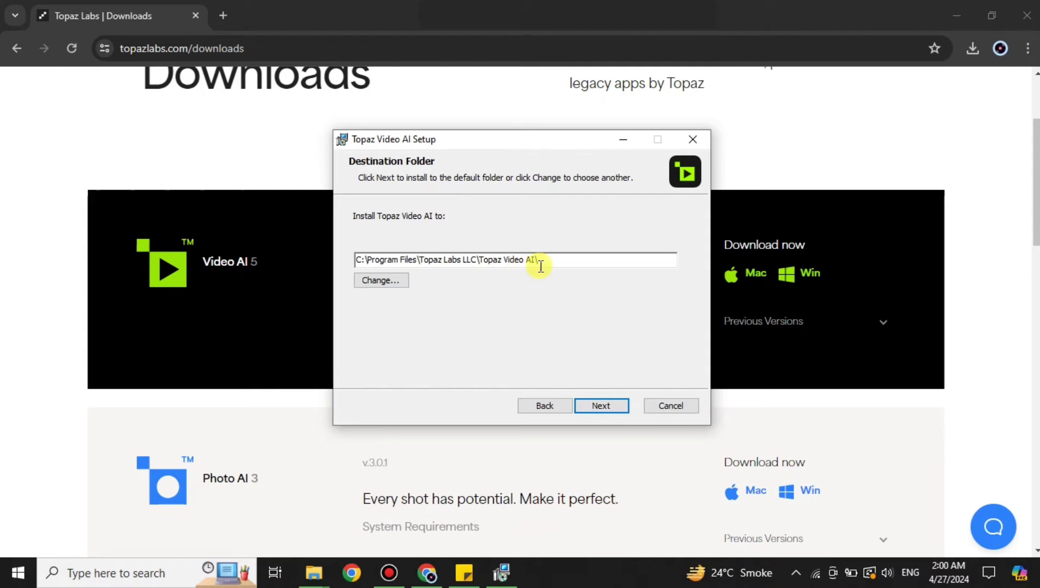
click(380, 280)
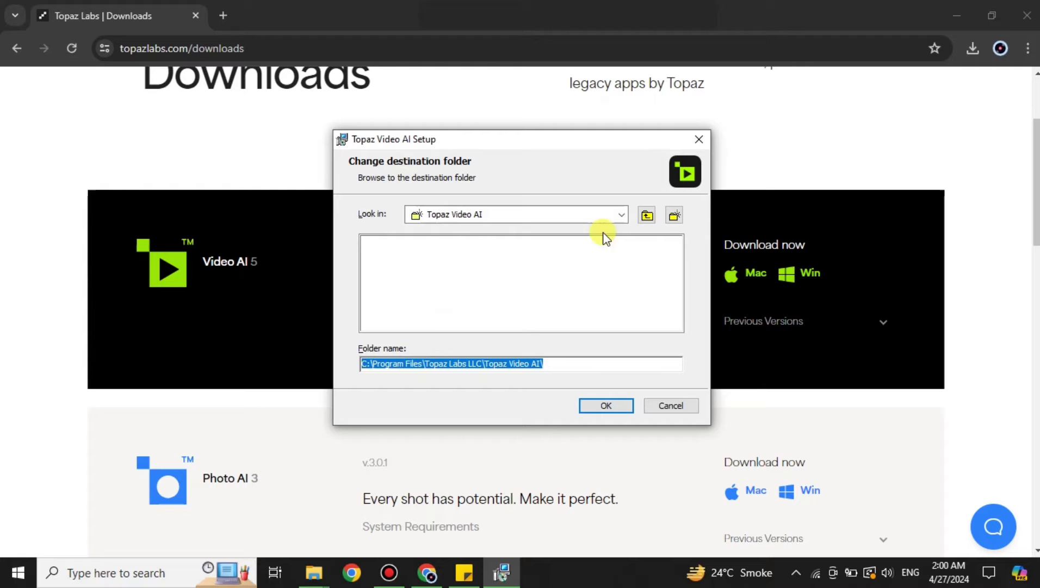
click(625, 215)
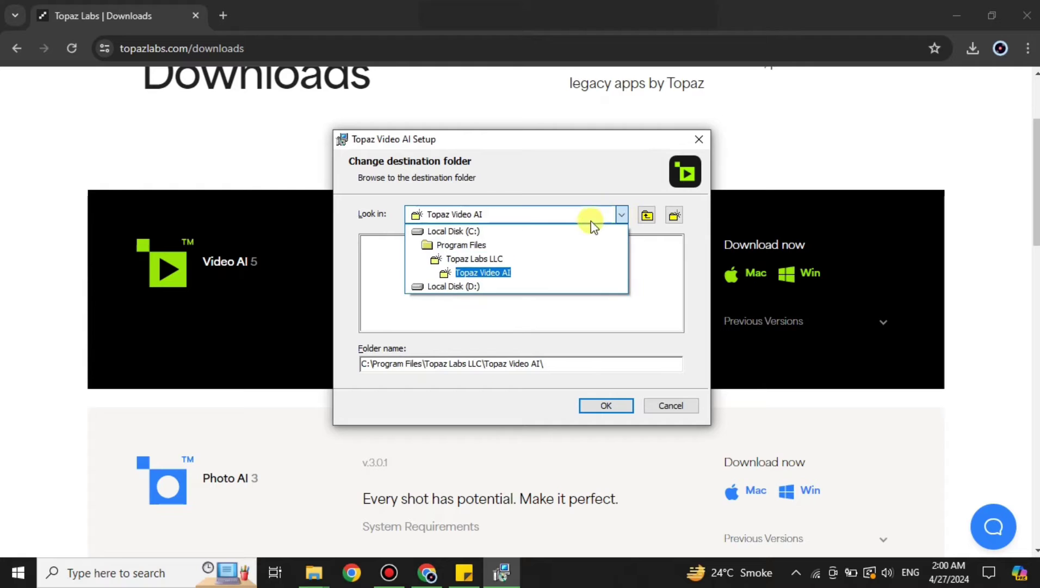
click(469, 287)
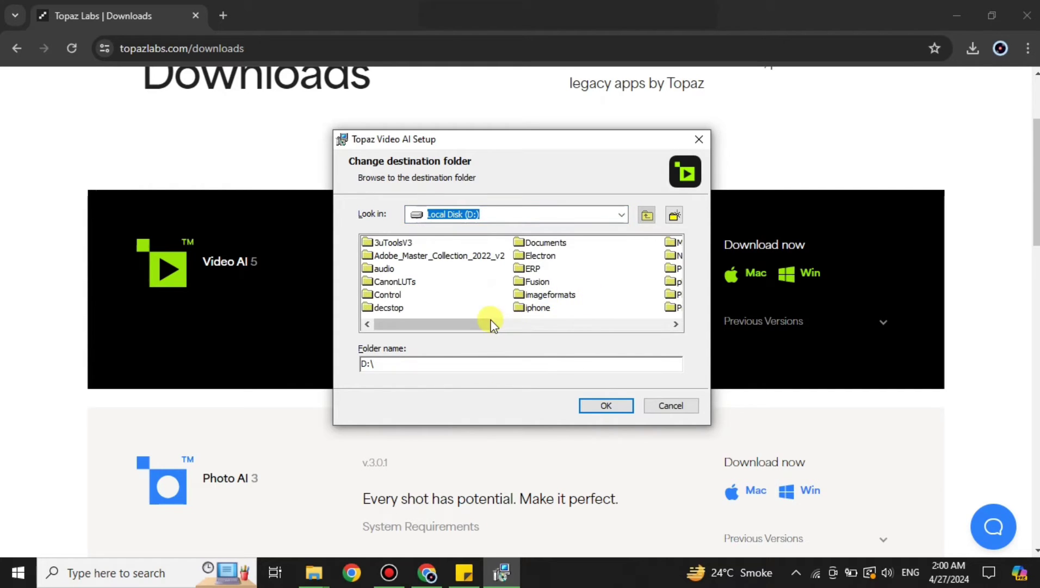
click(606, 405)
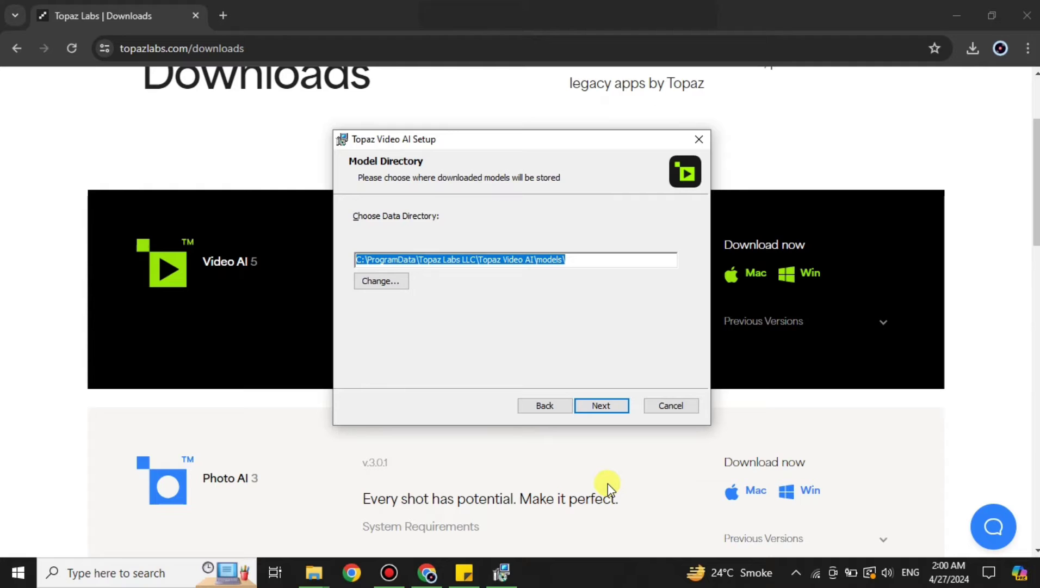
Set the model directory to D:\Topaz\ and continue to Custom Setup
click(390, 283)
click(620, 217)
key(Escape)
key(Escape)
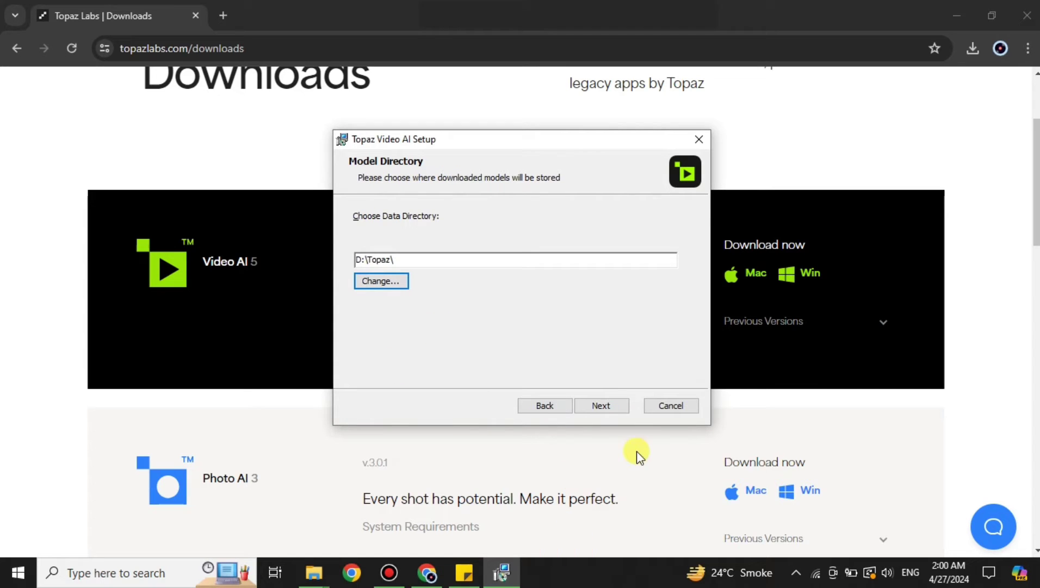
click(601, 404)
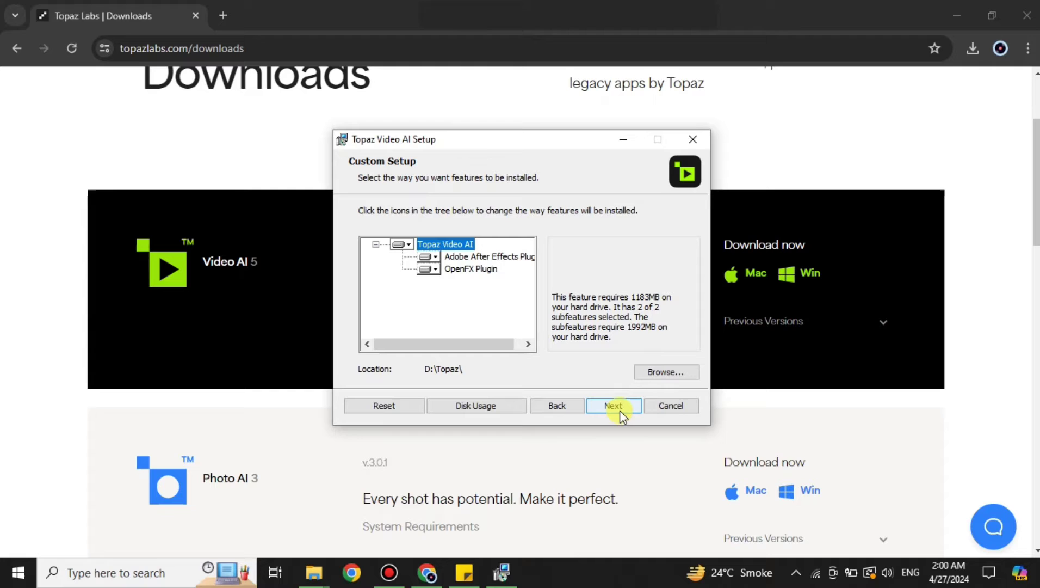
Accept the default Custom Setup features, run the installation, and finish the wizard
click(620, 407)
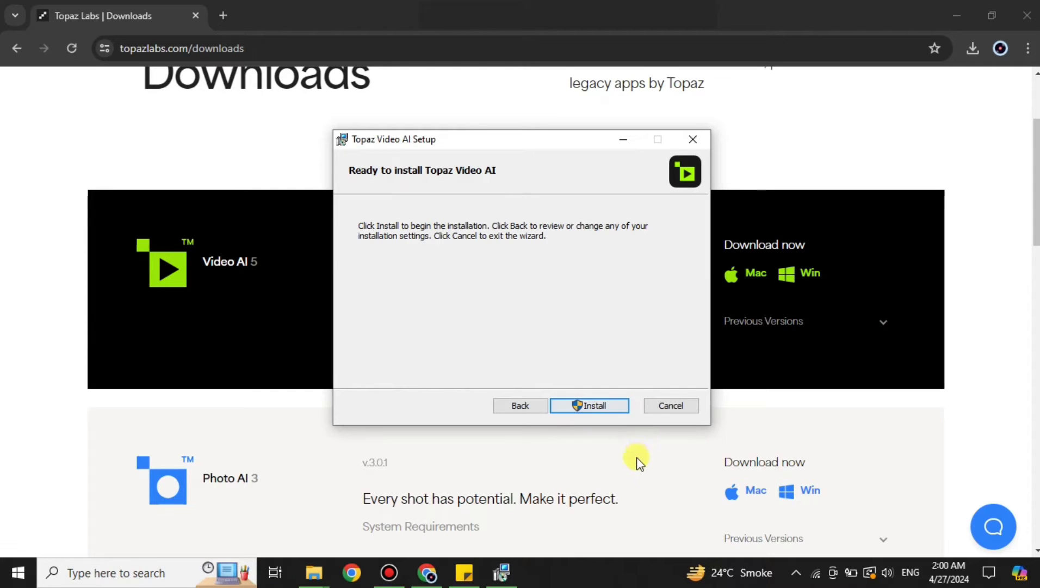
click(613, 408)
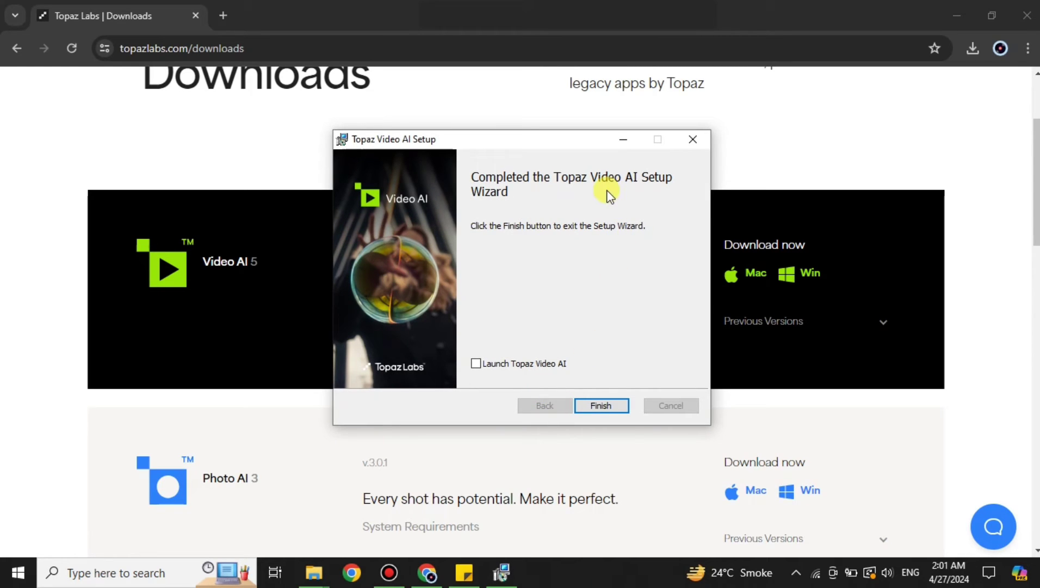
click(602, 406)
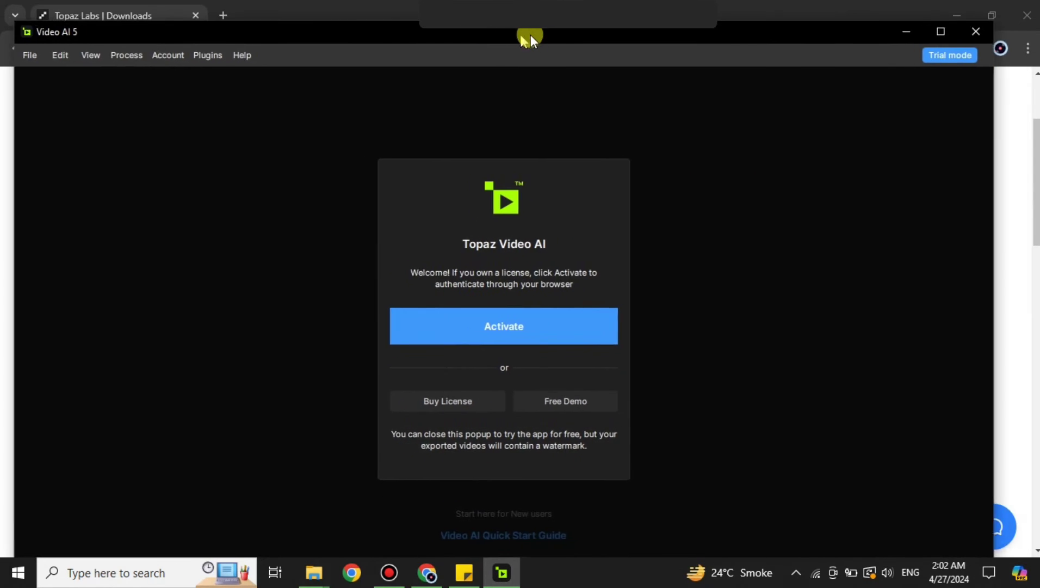
Continue in trial mode past the activation prompt, then close the Video AI 5 window
mouse_move(550, 38)
mouse_down()
mouse_move(552, 25)
mouse_move(553, 44)
mouse_up()
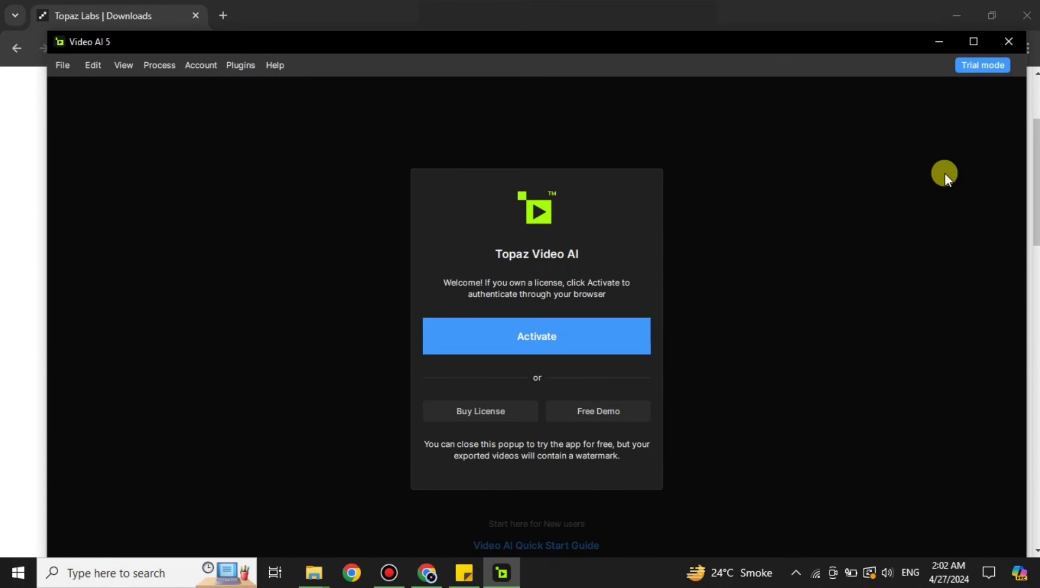
click(989, 66)
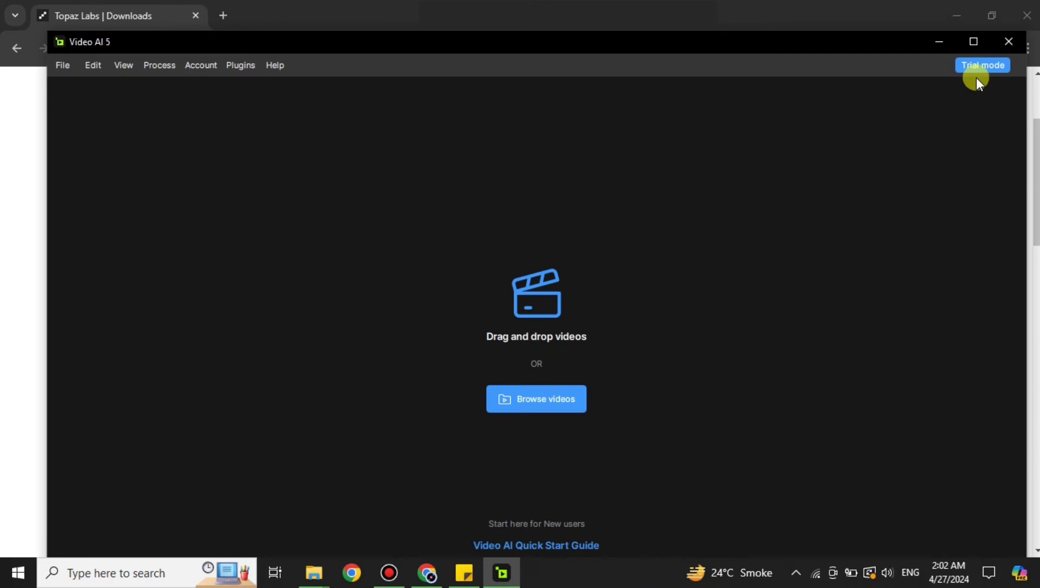
click(1007, 47)
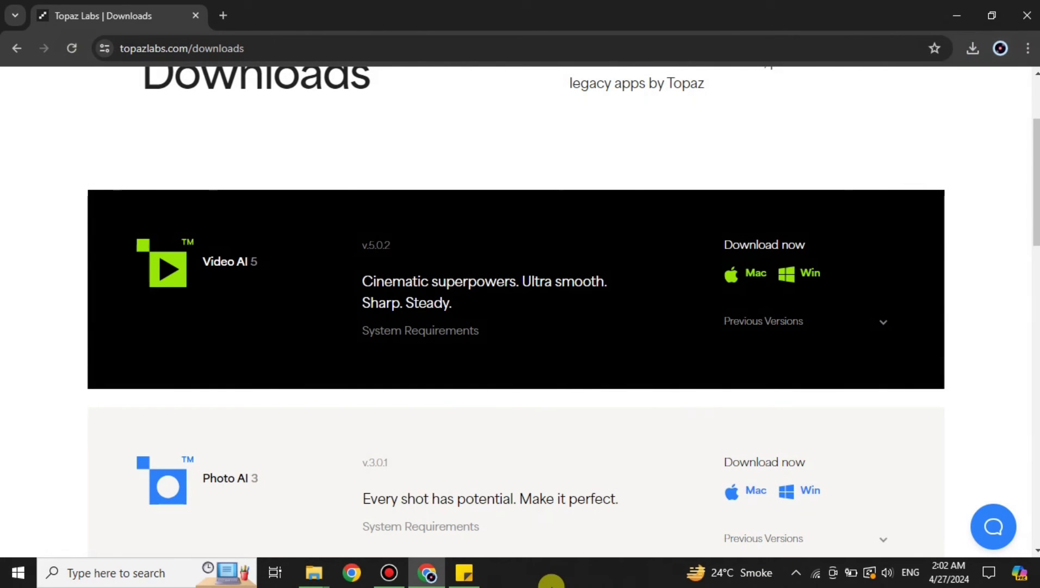